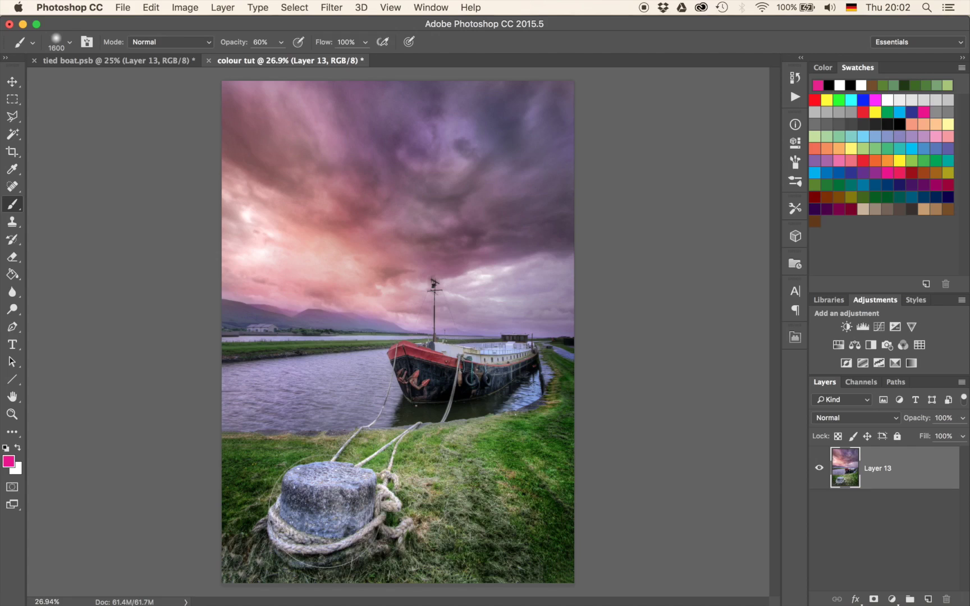
Step: Add Layer 14, paint magenta over the lower-right grass, and set its blend mode to Hue
key(super+shift+alt+n)
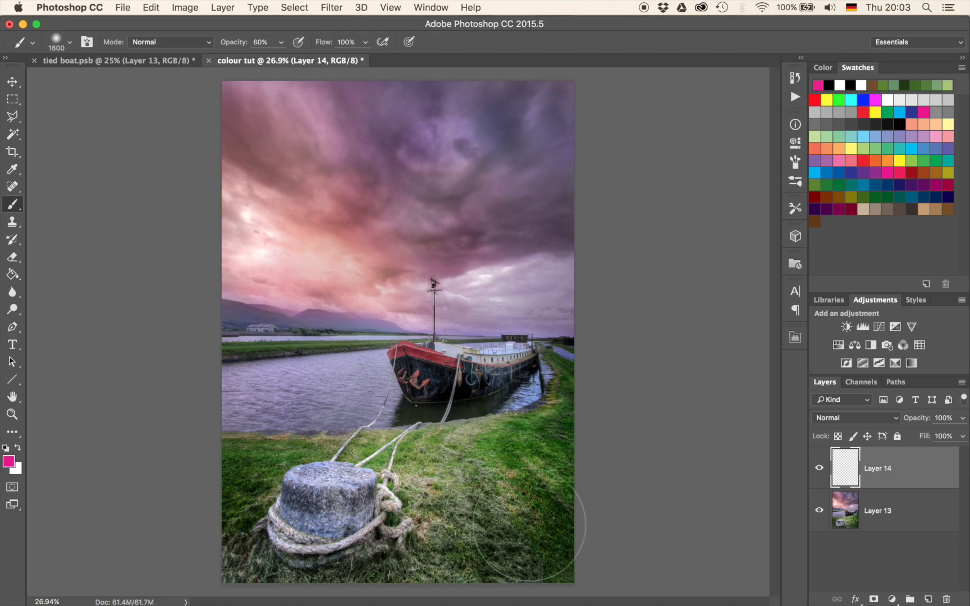
mouse_move(552, 520)
mouse_down()
mouse_move(522, 495)
mouse_move(526, 487)
mouse_move(541, 558)
mouse_move(457, 564)
mouse_up()
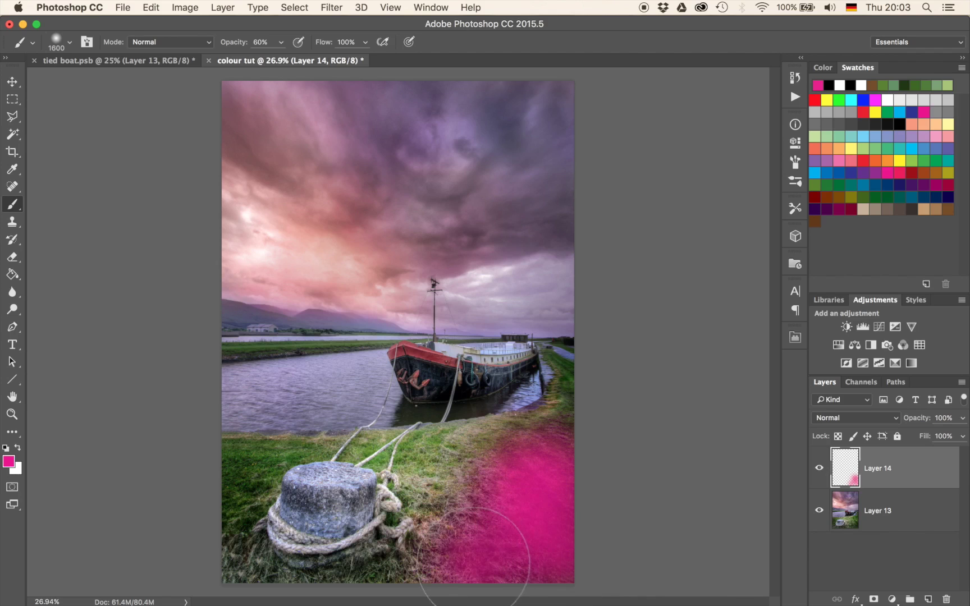
click(841, 419)
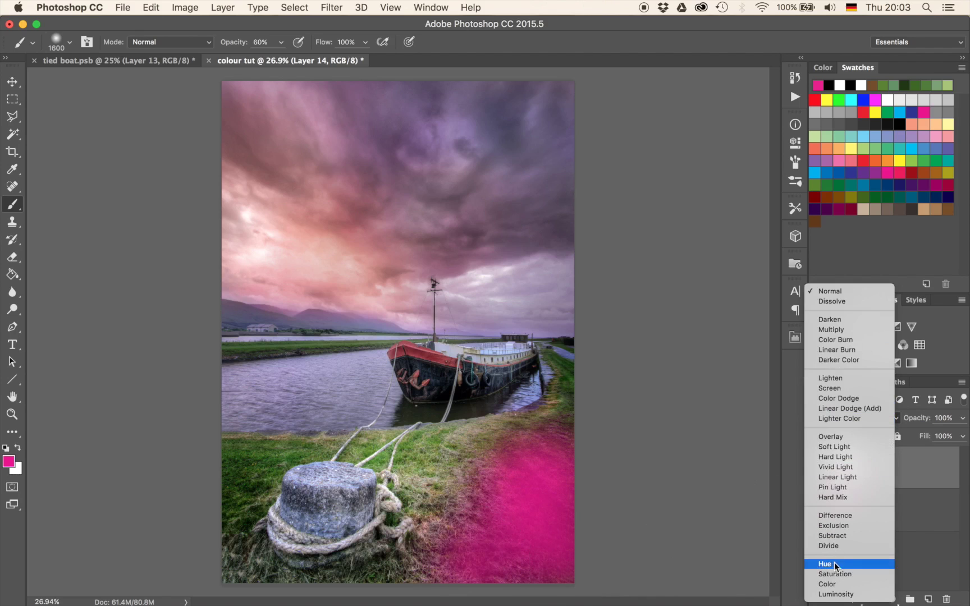
click(834, 564)
Step: Zoom in and brush more magenta over the upper and lower grass on Layer 14
key(super+equal)
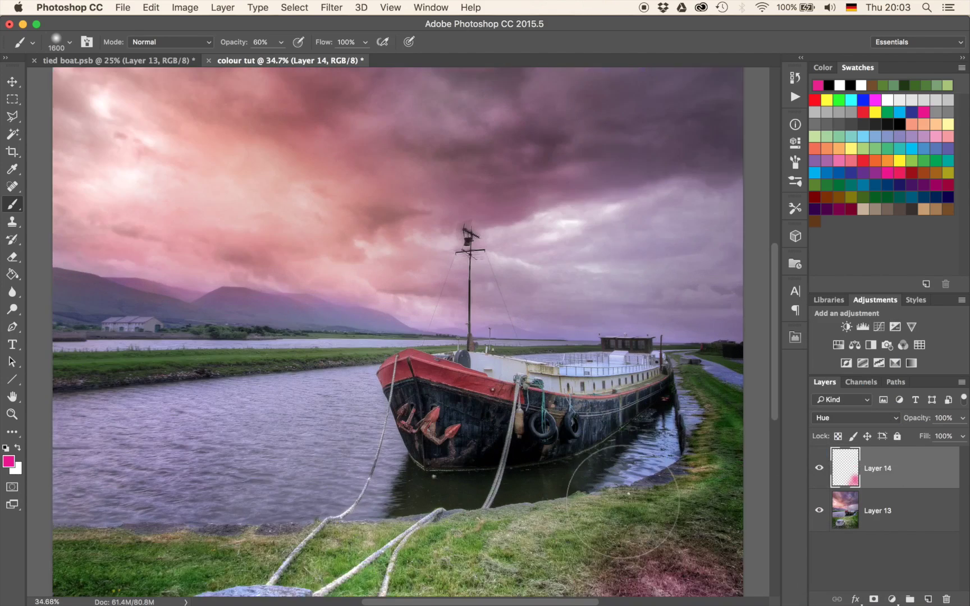
scroll(622, 502, up, 5)
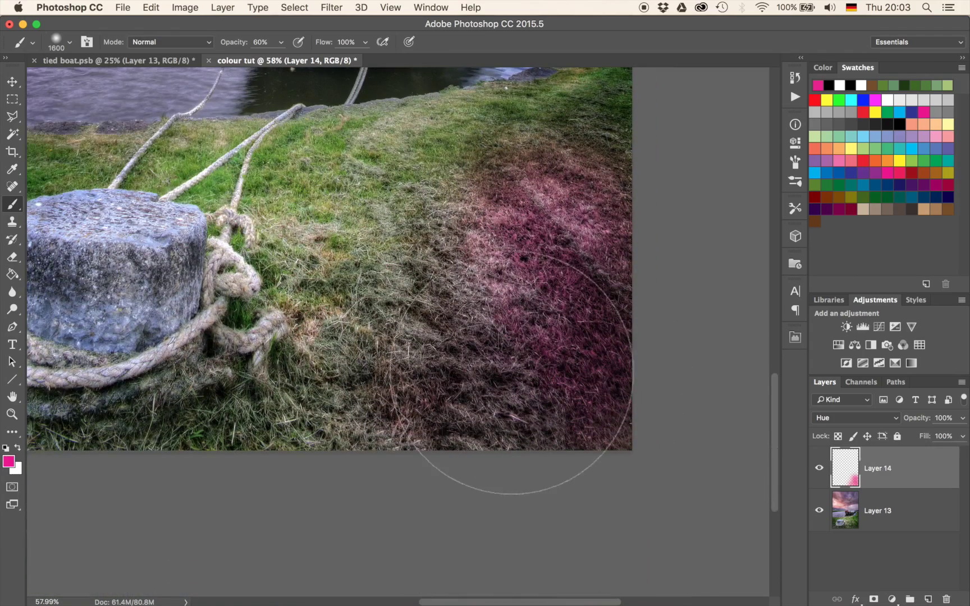
mouse_move(512, 375)
mouse_down()
mouse_move(449, 315)
mouse_move(416, 214)
mouse_up()
scroll(426, 214, up, 3)
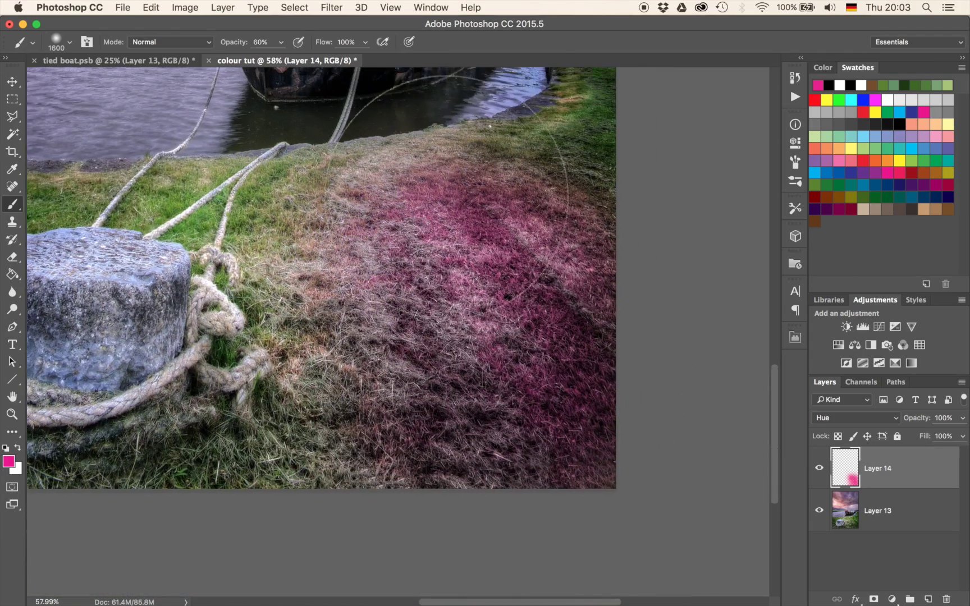
scroll(650, 173, up, 3)
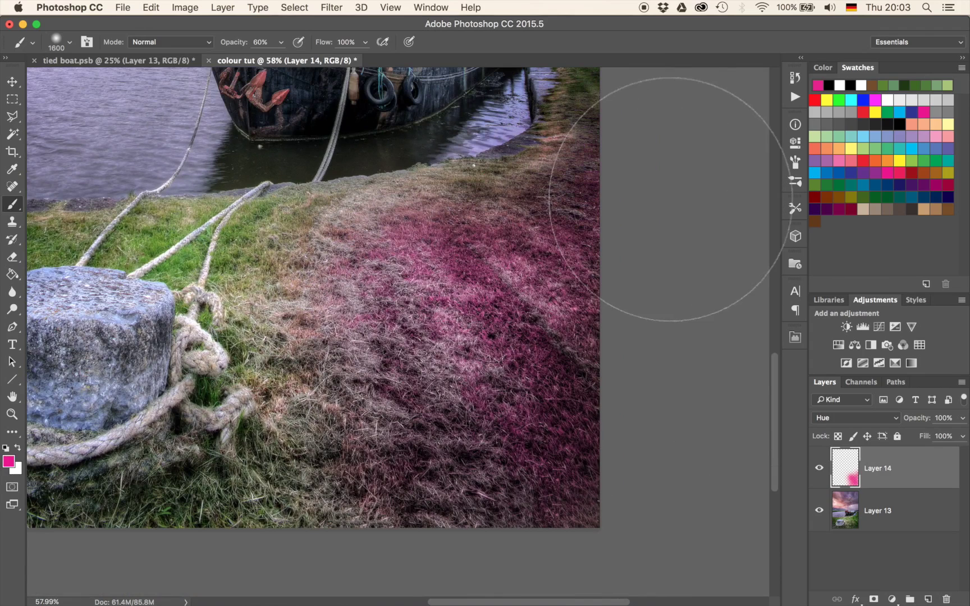
drag(449, 564, 246, 567)
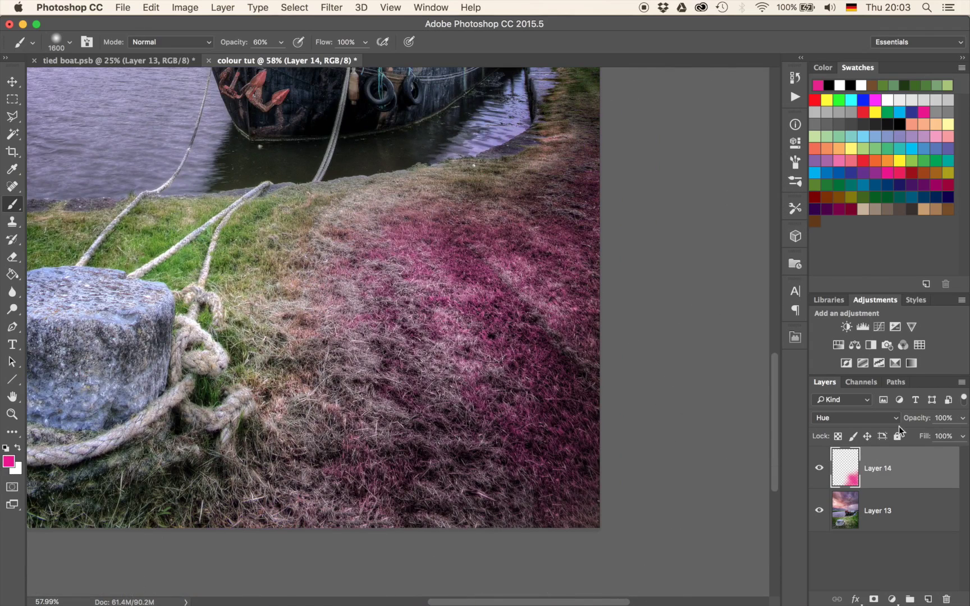
Step: Drop Layer 14 to 87% opacity, tint the bollard and left grass pink, then delete it
drag(923, 424, 915, 423)
click(241, 426)
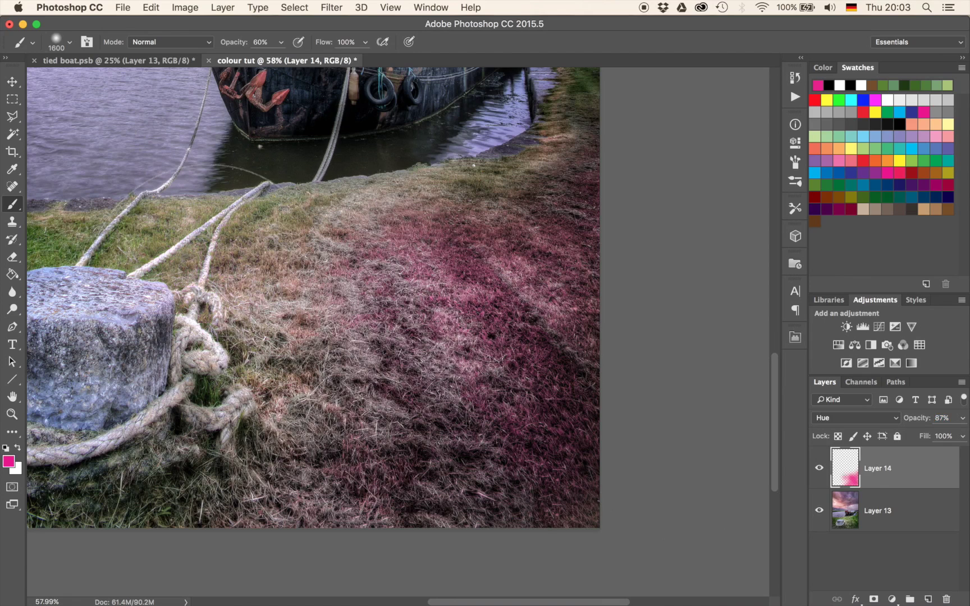
mouse_move(242, 427)
mouse_down()
mouse_move(145, 455)
mouse_move(101, 427)
mouse_move(112, 393)
mouse_up()
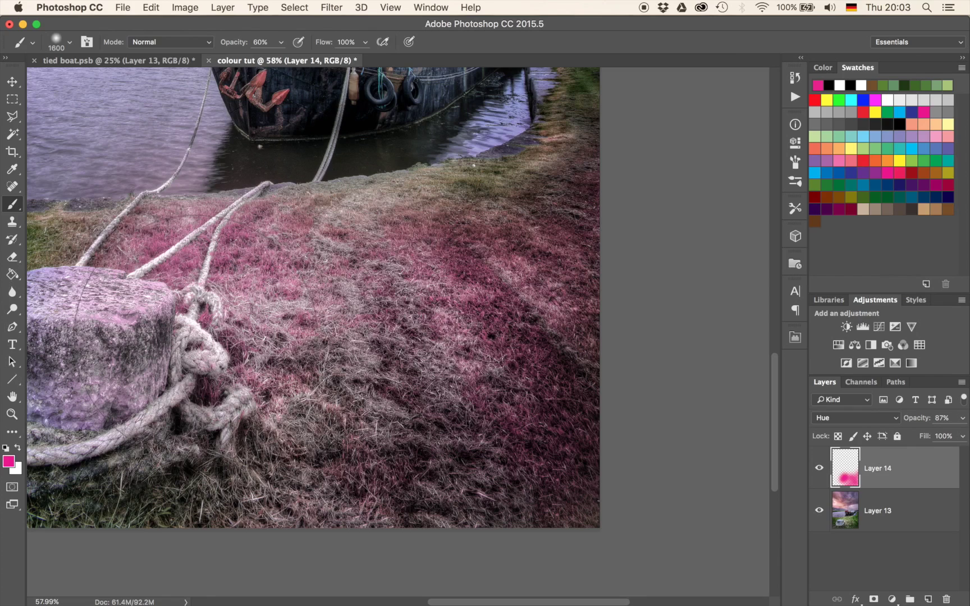
scroll(196, 337, down, 10)
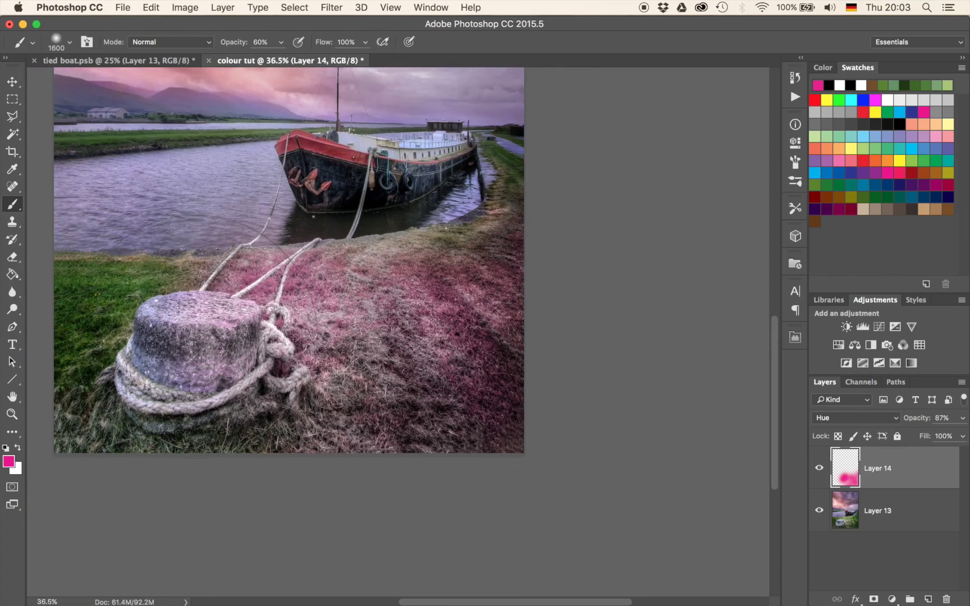
scroll(196, 337, up, 3)
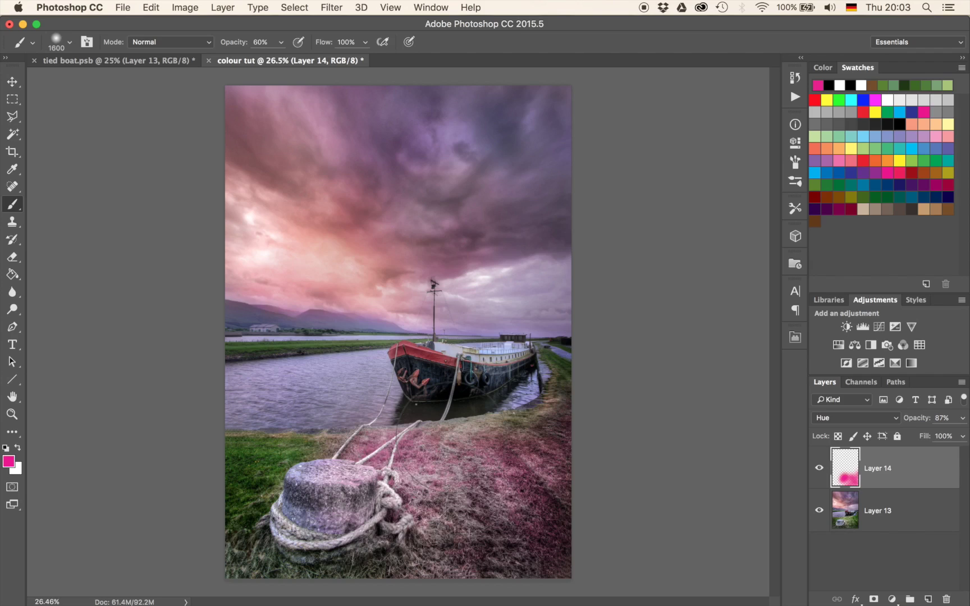
key(Delete)
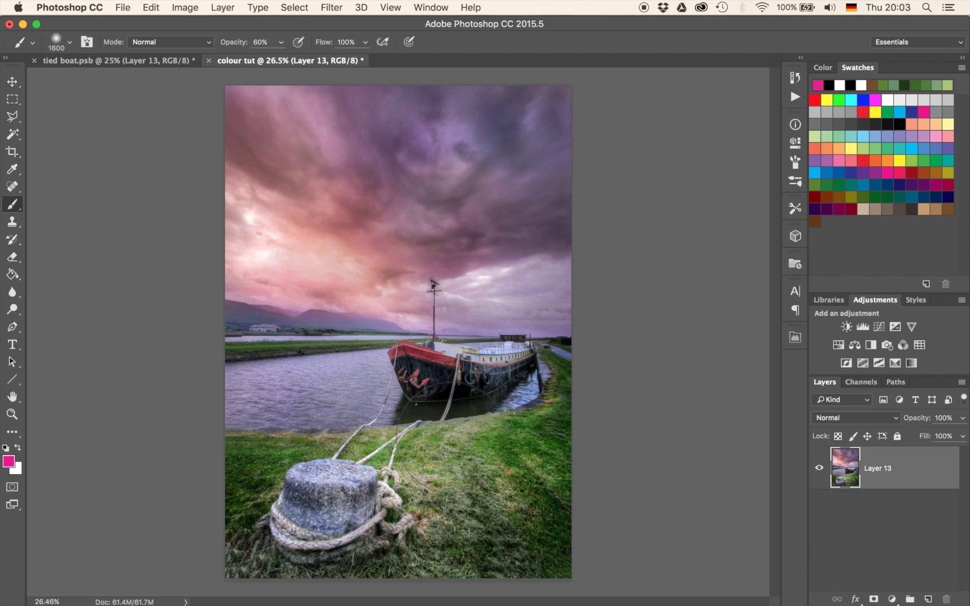
Step: Add a Hue/Saturation adjustment layer and test the master Hue slider, returning it to 0
click(838, 345)
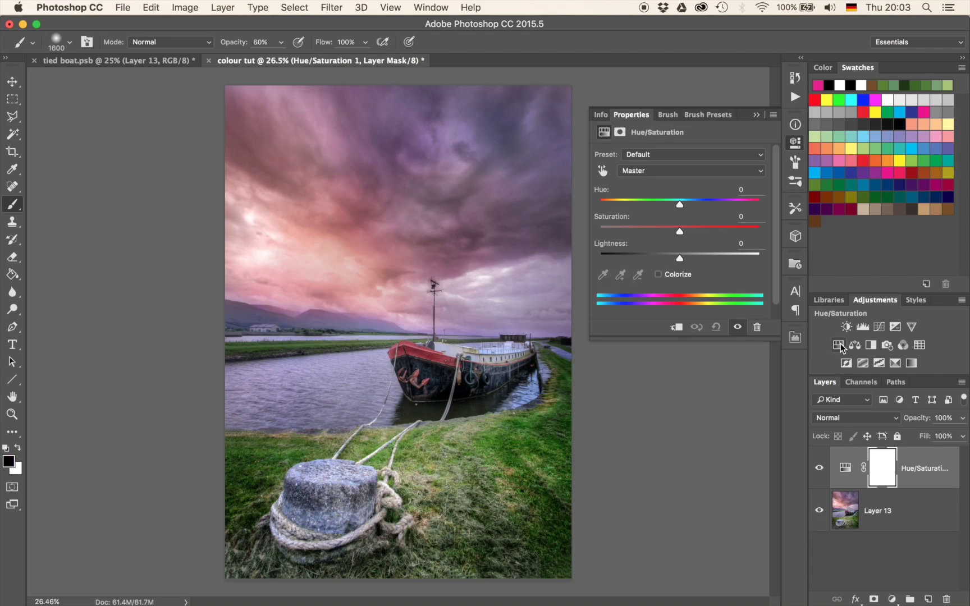
mouse_move(679, 205)
mouse_down()
mouse_move(743, 204)
mouse_move(608, 203)
mouse_move(641, 205)
mouse_up()
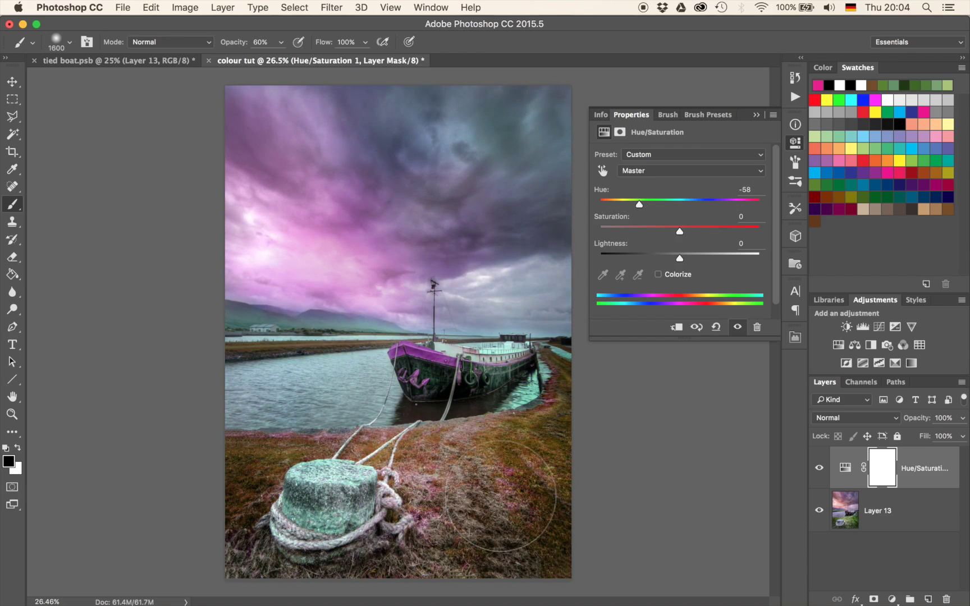
drag(640, 204, 679, 204)
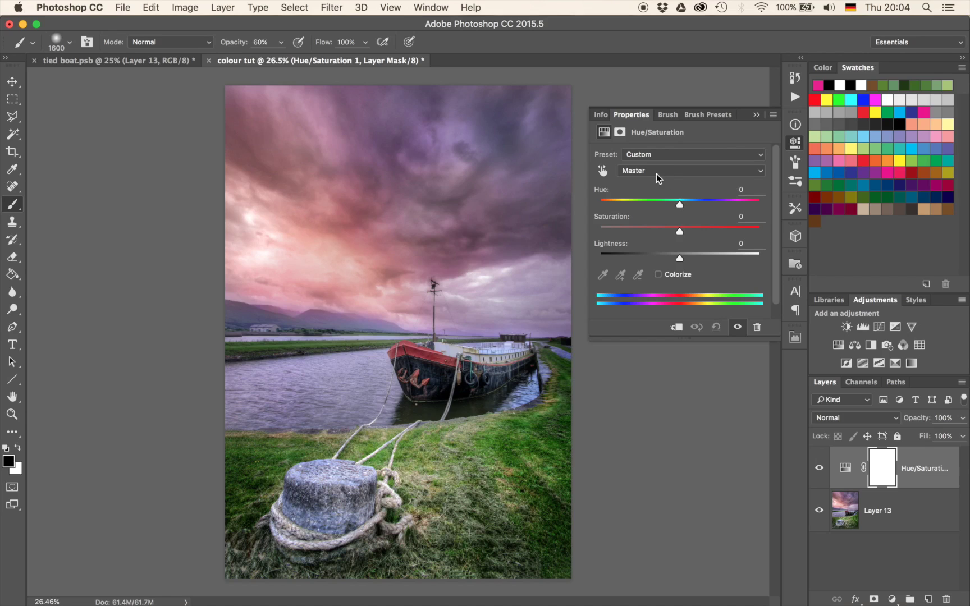
Step: Target the Greens range and push its Hue to +180 and Saturation to +100
click(630, 176)
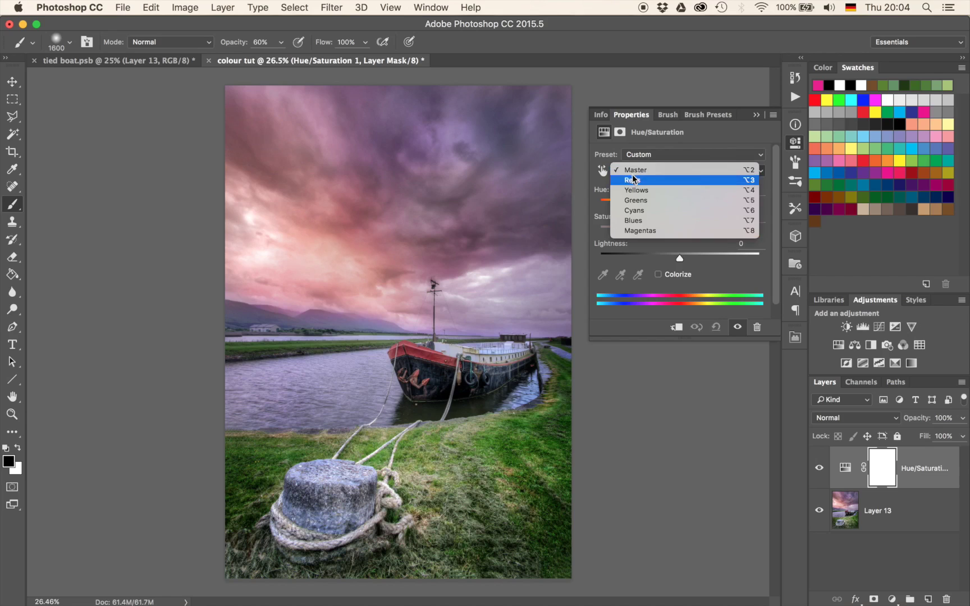
click(644, 201)
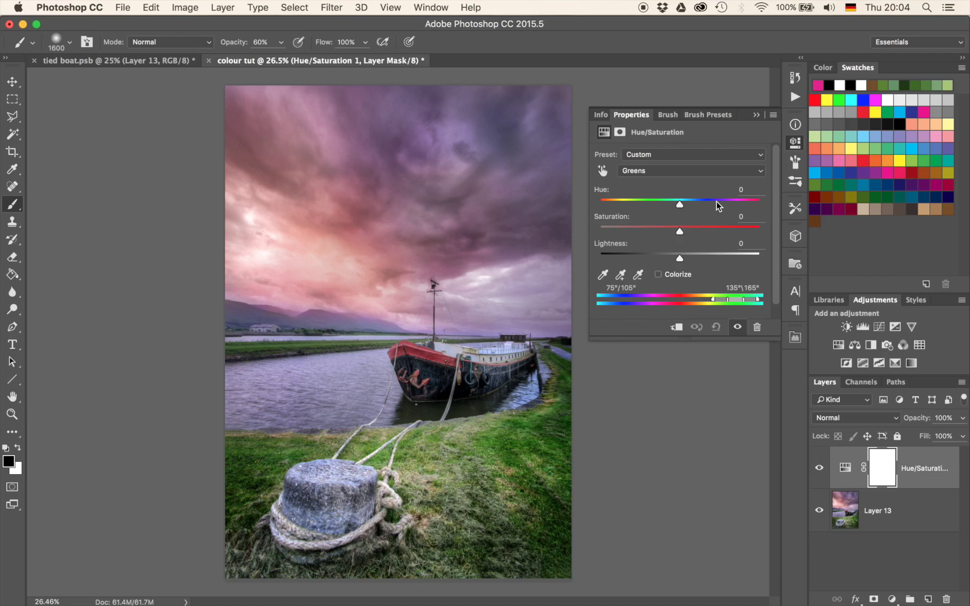
drag(716, 204, 784, 231)
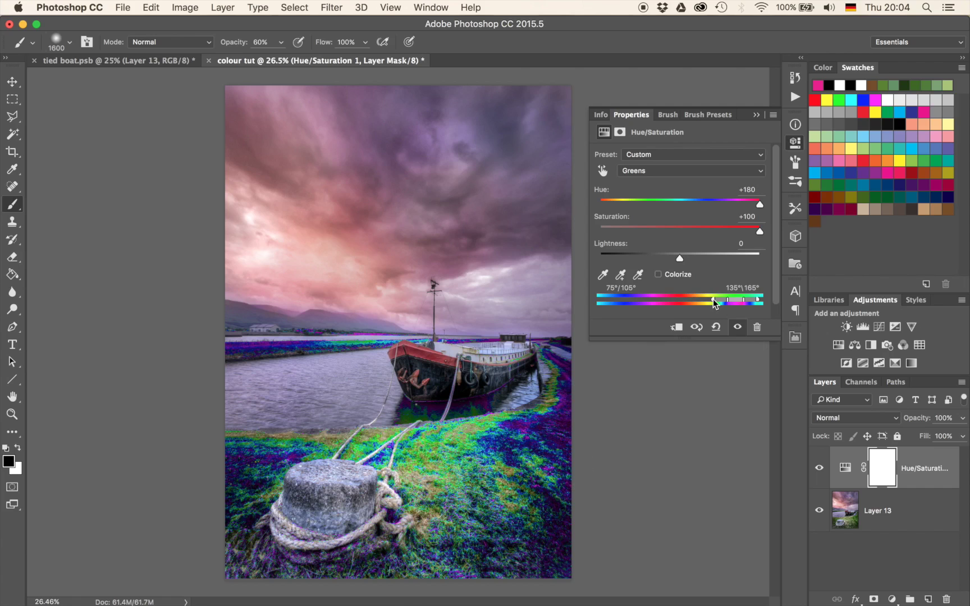
Step: Move the Greens range-bar markers to 51°/105° and 148°/165°
mouse_move(714, 303)
mouse_down()
mouse_move(621, 302)
mouse_move(718, 303)
mouse_move(706, 303)
mouse_up()
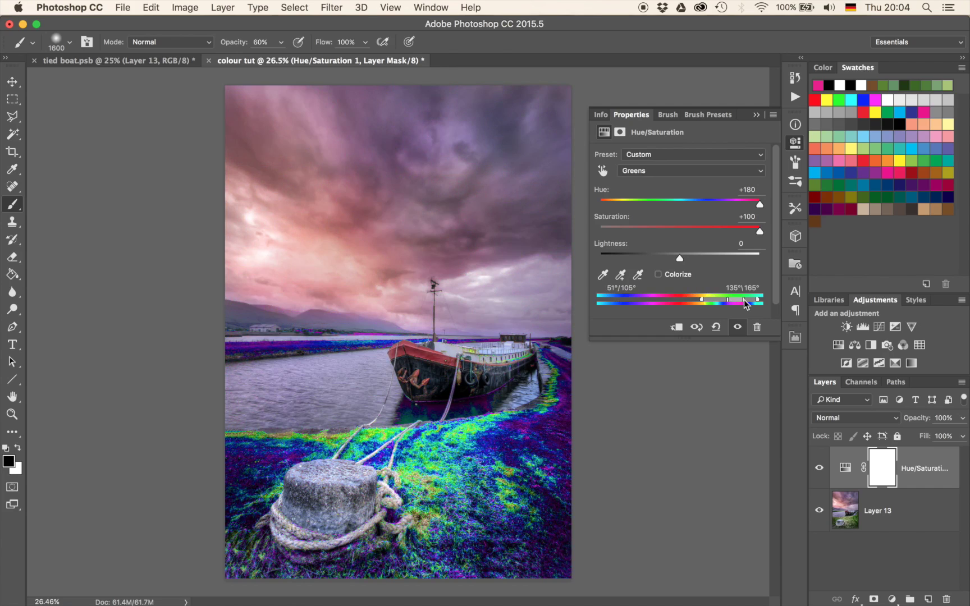
drag(744, 300, 750, 305)
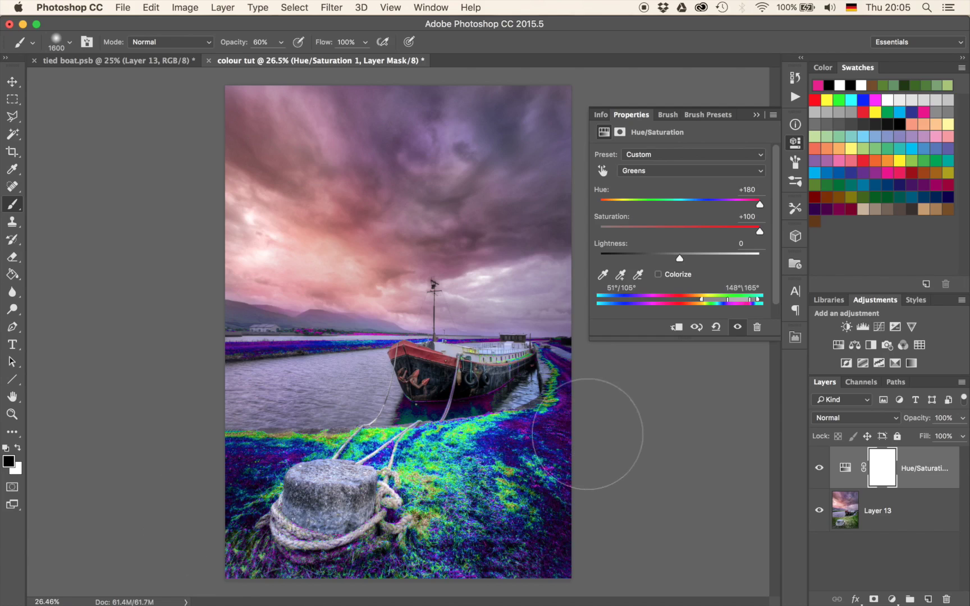
Step: Reset the Greens Hue and Saturation toward zero, then fine-tune Greens Hue to +1
click(683, 203)
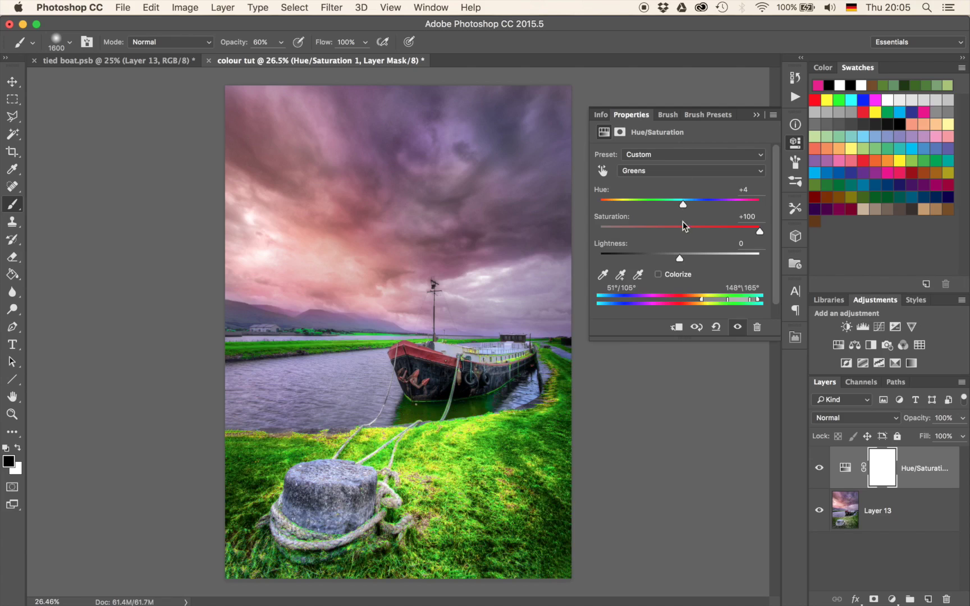
click(684, 228)
click(679, 227)
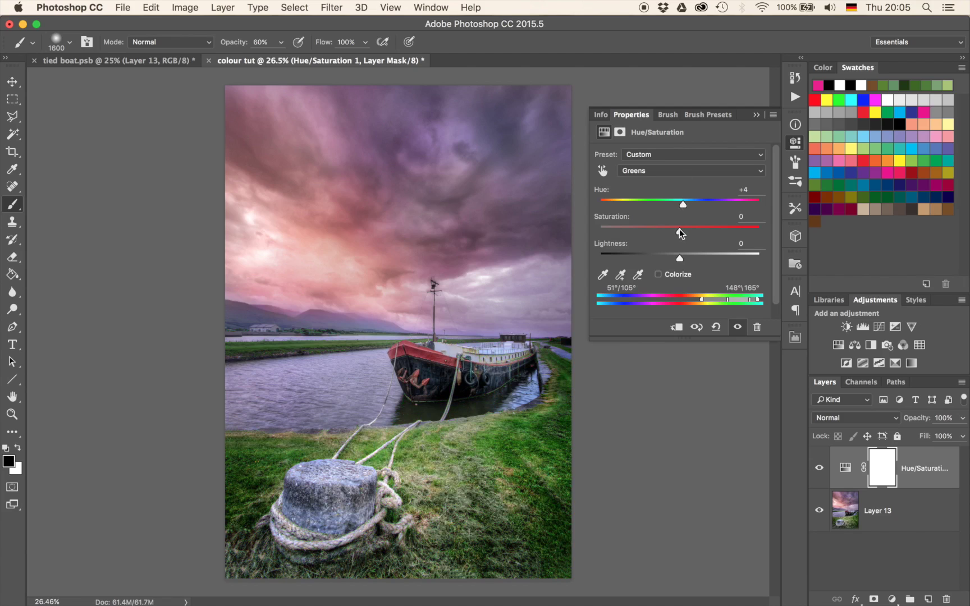
click(686, 205)
drag(685, 206, 614, 218)
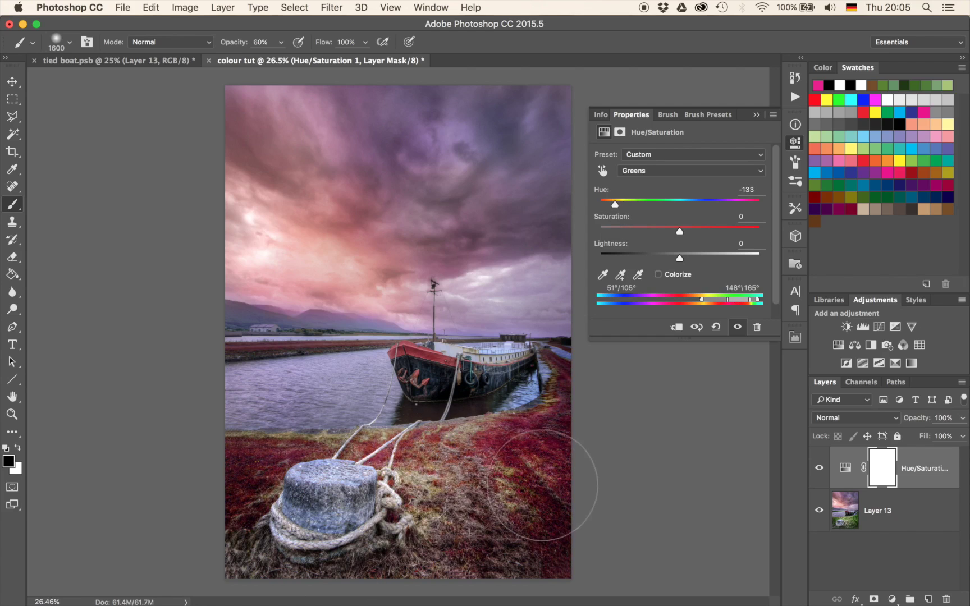
Step: Lower Greens Saturation to -16 and shift Hue to +3 so the grass looks natural green
scroll(541, 483, up, 6)
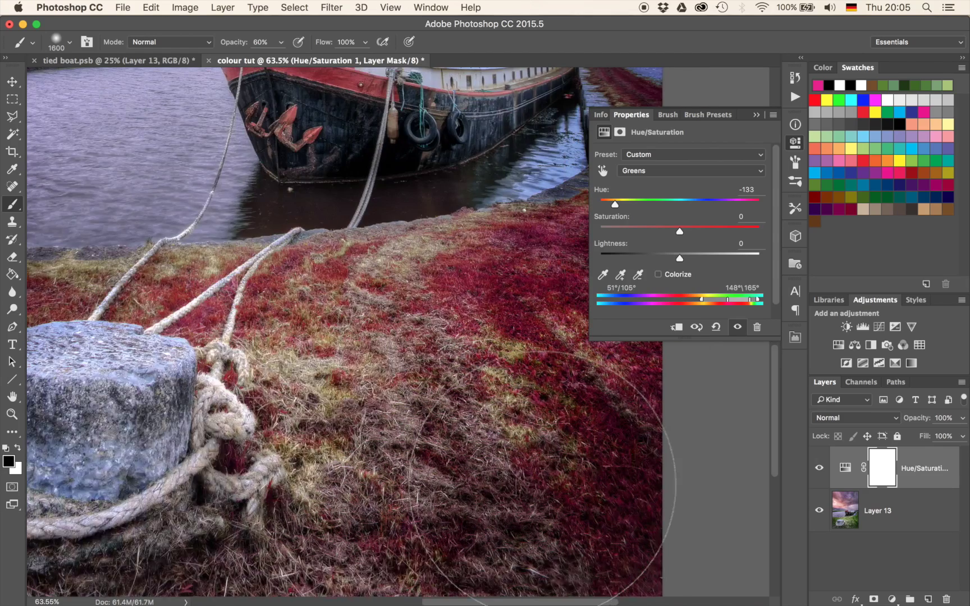
scroll(539, 485, down, 3)
scroll(539, 485, right, 3)
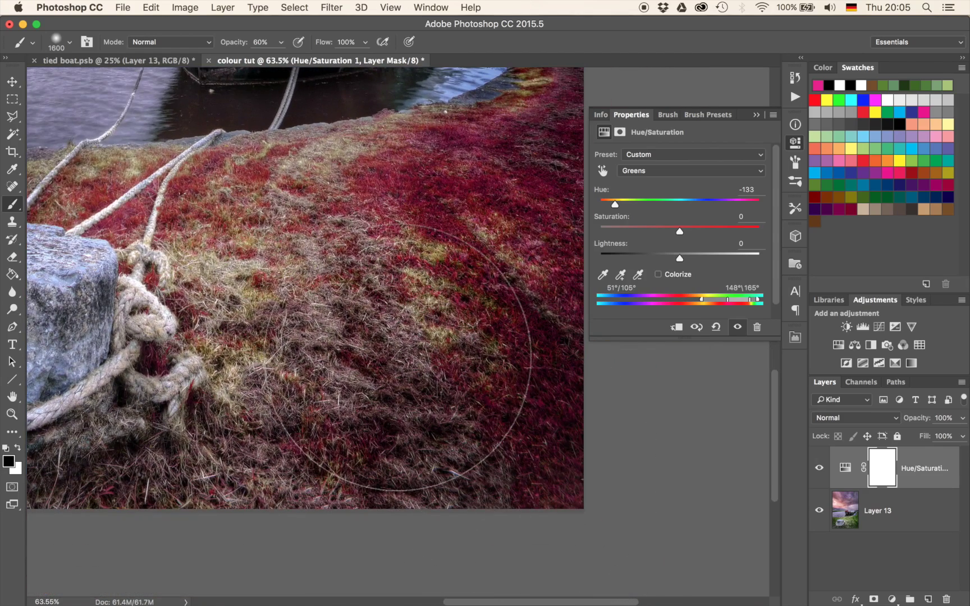
mouse_move(679, 230)
mouse_down()
mouse_move(647, 230)
mouse_move(667, 232)
mouse_up()
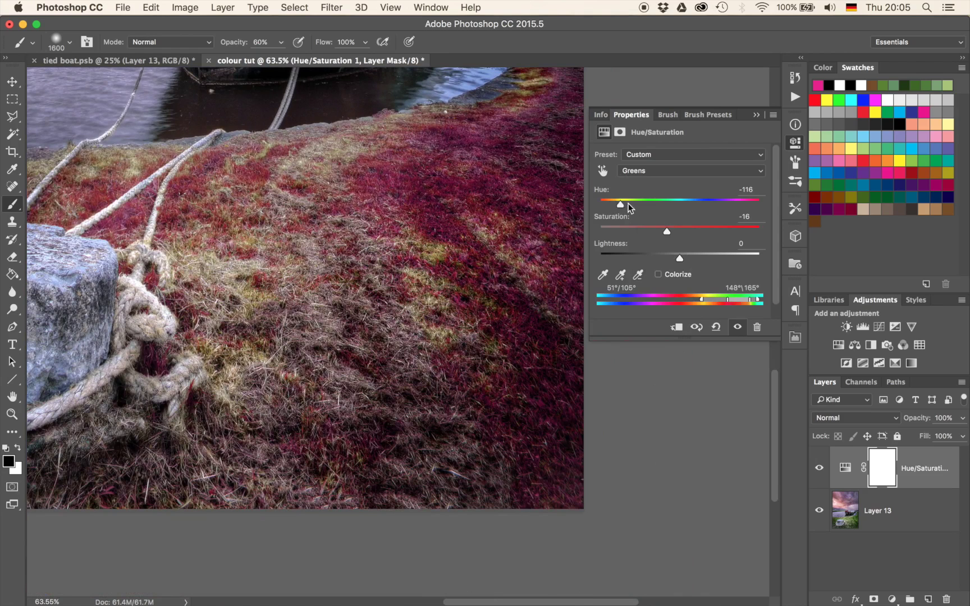
mouse_move(614, 204)
mouse_down()
mouse_move(649, 206)
mouse_move(629, 205)
mouse_up()
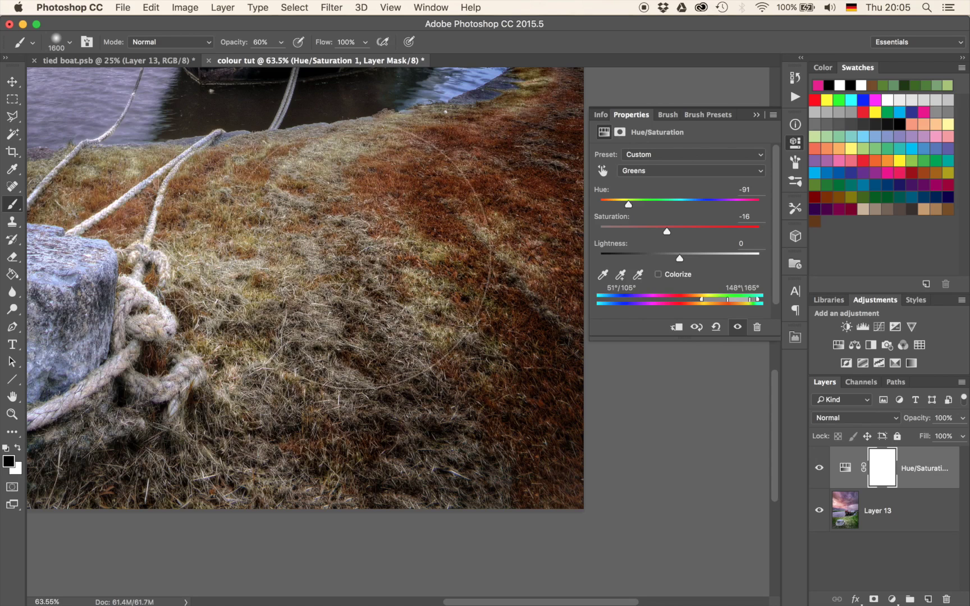
scroll(328, 341, down, 5)
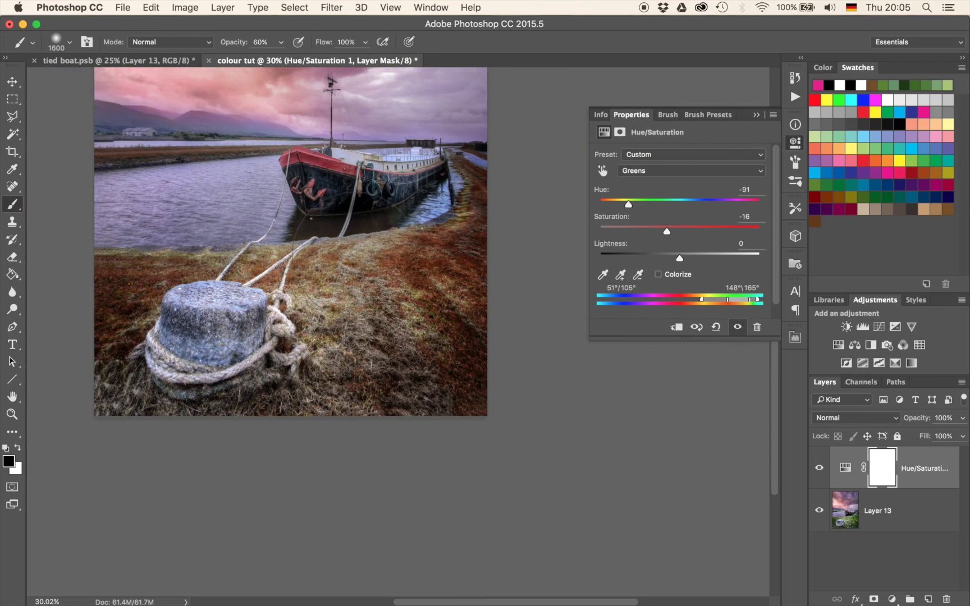
scroll(355, 254, down, 3)
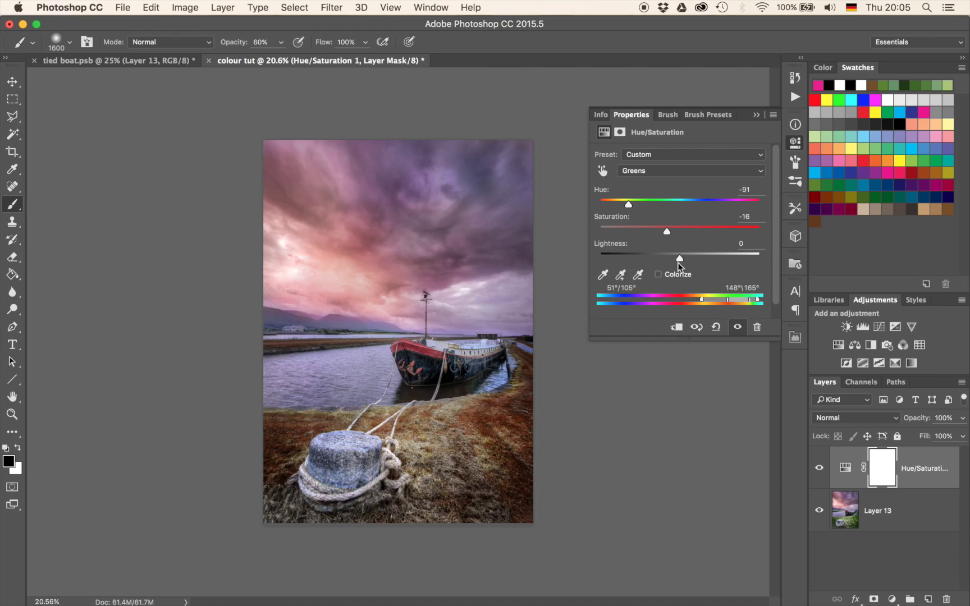
mouse_move(629, 206)
mouse_down()
mouse_move(699, 206)
mouse_move(586, 217)
mouse_move(681, 206)
mouse_up()
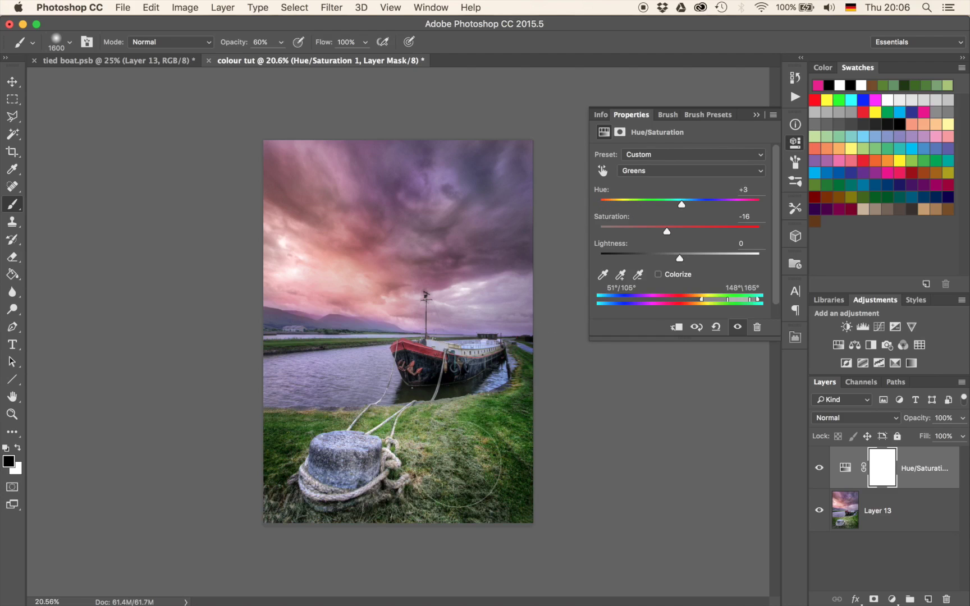
scroll(457, 465, up, 5)
scroll(458, 465, down, 5)
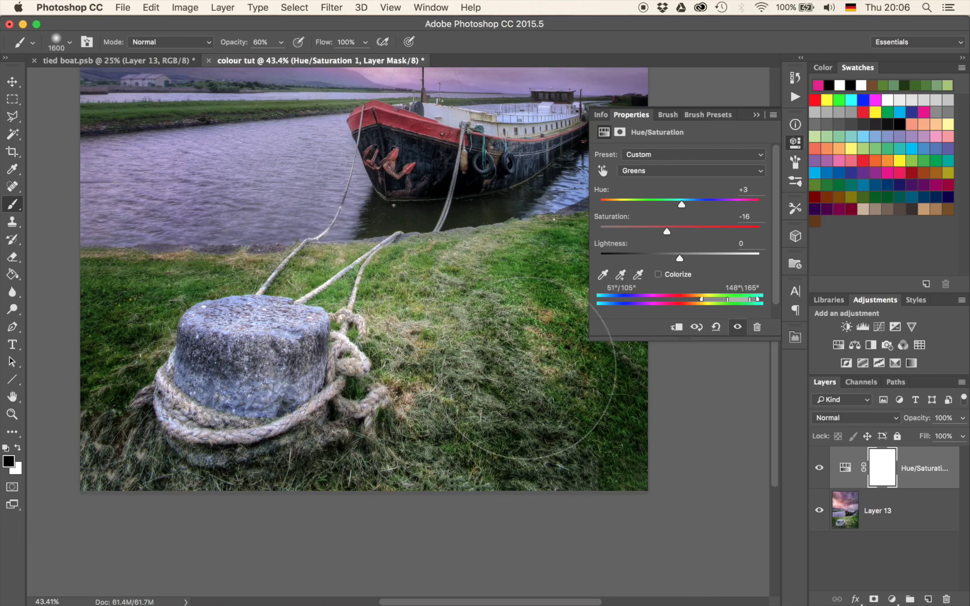
click(756, 117)
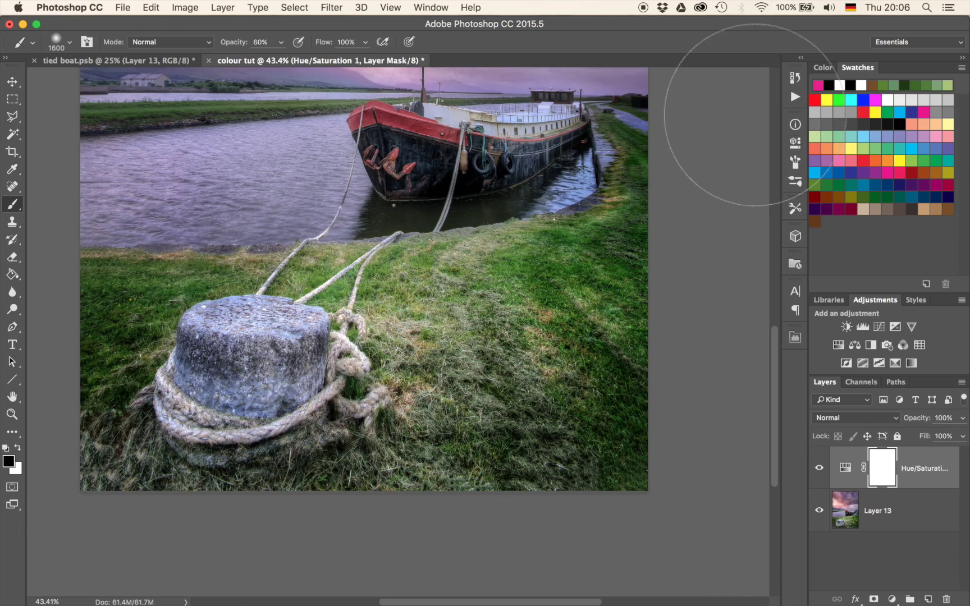
Step: Add a new Hue-mode layer above Layer 13 and sample the grass green as paint colour
click(835, 505)
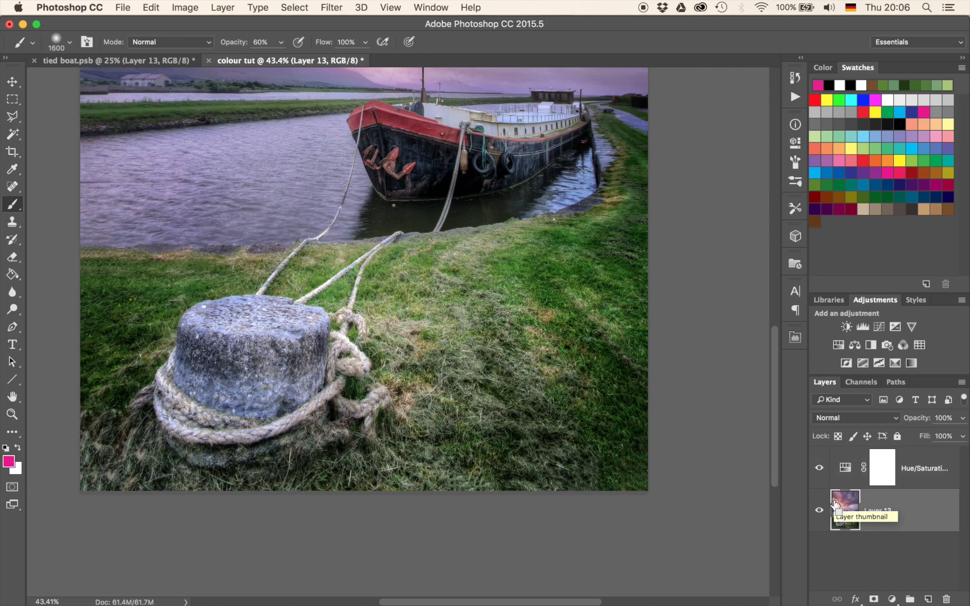
key(super+alt+shift+n)
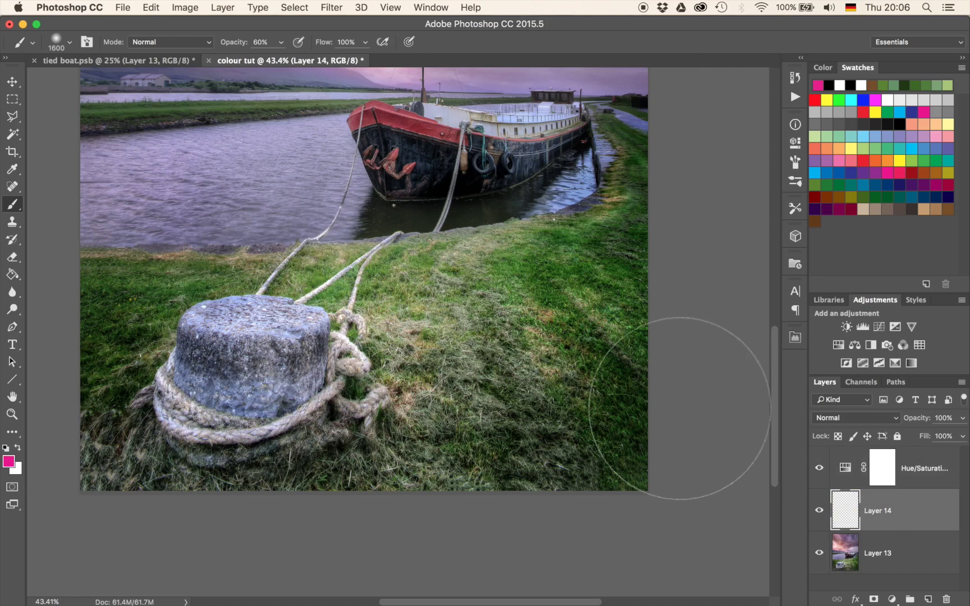
key(alt)
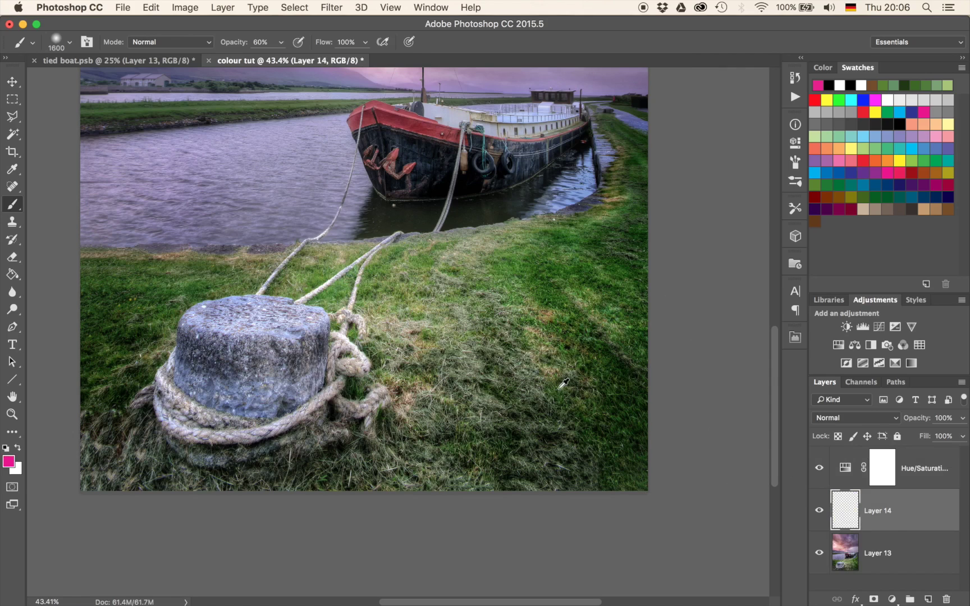
alt+click(560, 387)
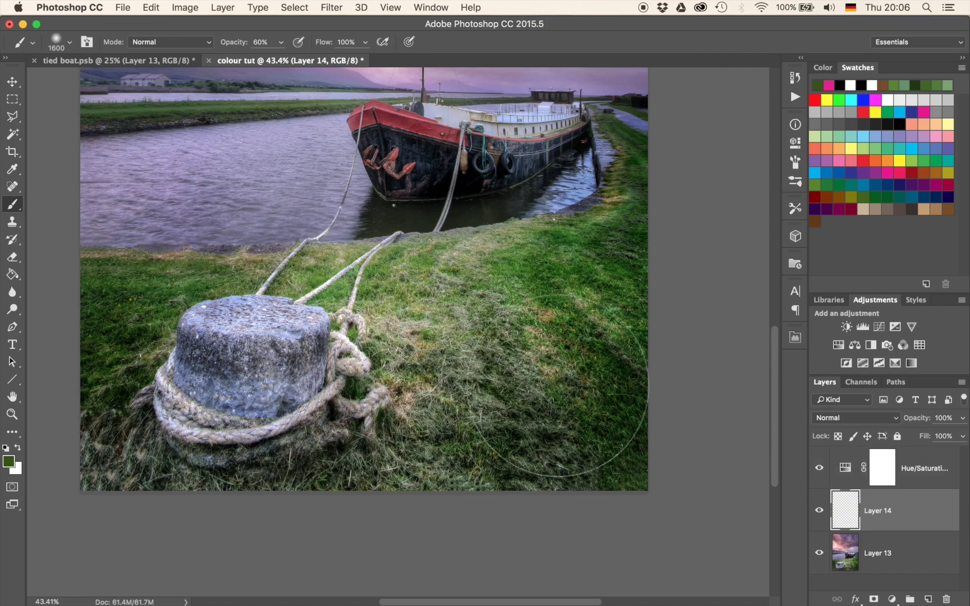
click(867, 416)
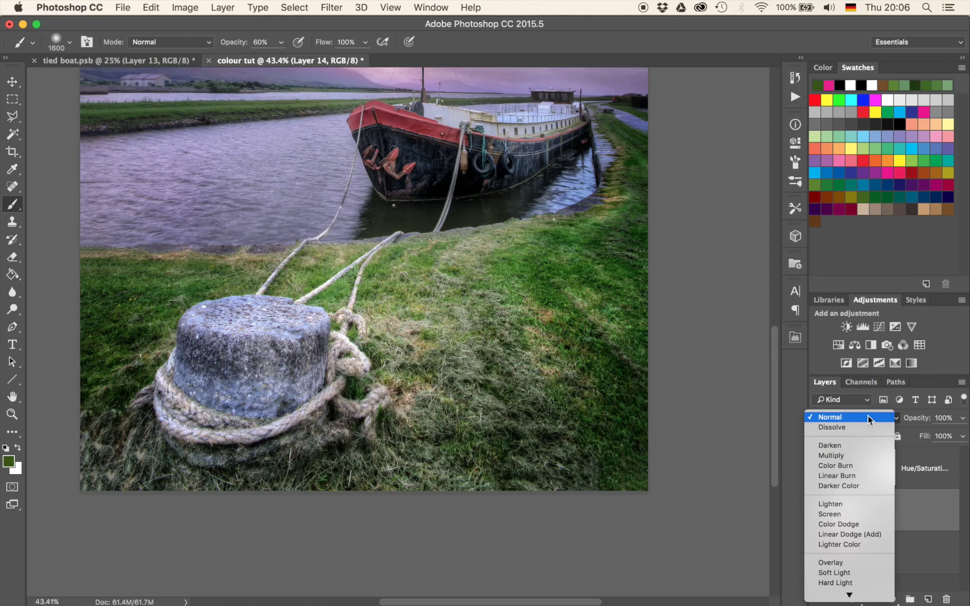
scroll(868, 415, down, 5)
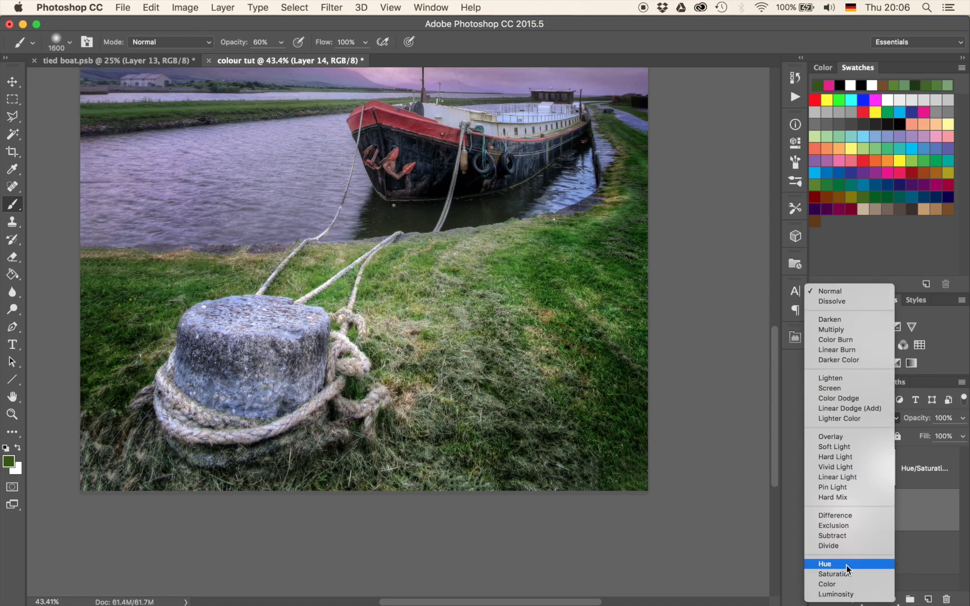
click(846, 563)
Step: Shrink the brush to 500 and paint green over the brown grass patches and right bank
key(bracketleft)
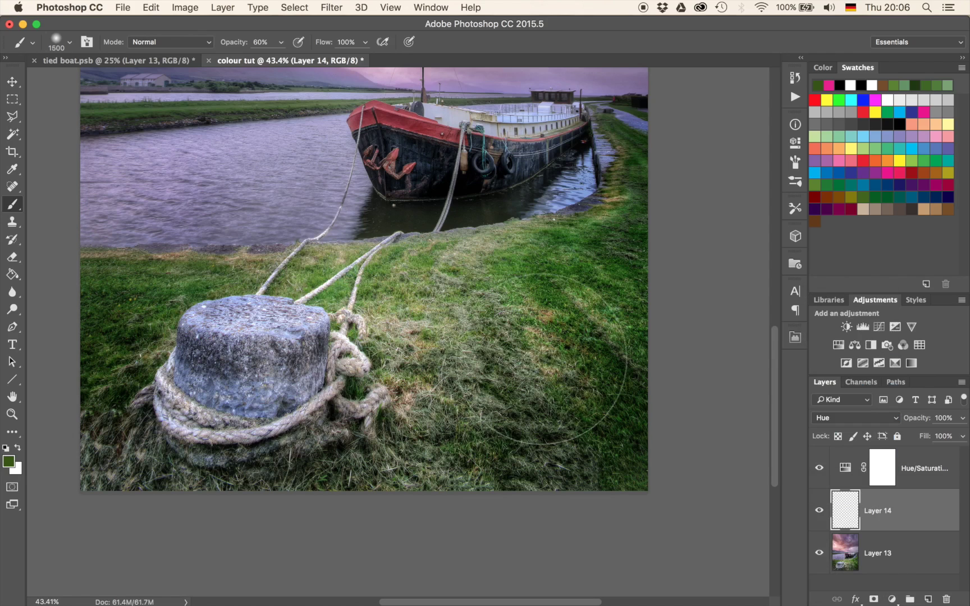
key(bracketleft)
key(bracketleft)
key(bracketleft)
key(bracketleft)
key(bracketleft)
key(bracketleft)
key(bracketleft)
key(bracketleft)
key(bracketleft)
key(bracketleft)
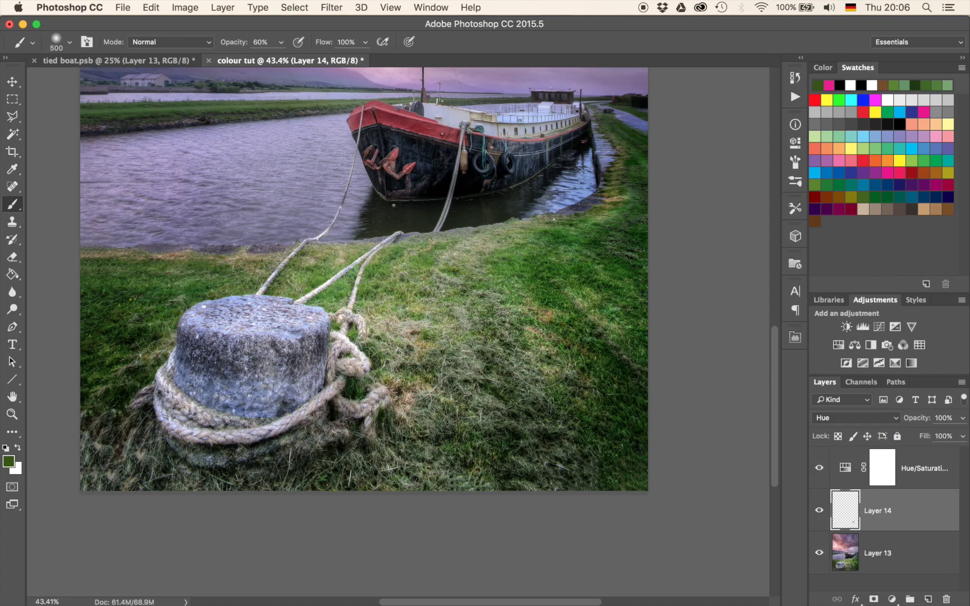
drag(550, 328, 552, 321)
drag(446, 393, 441, 426)
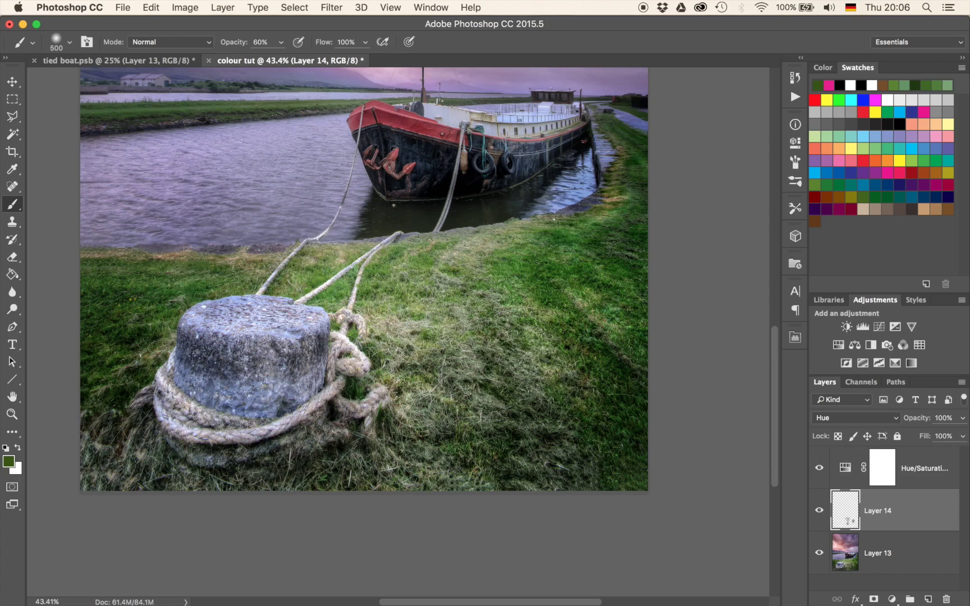
drag(628, 217, 638, 171)
click(846, 468)
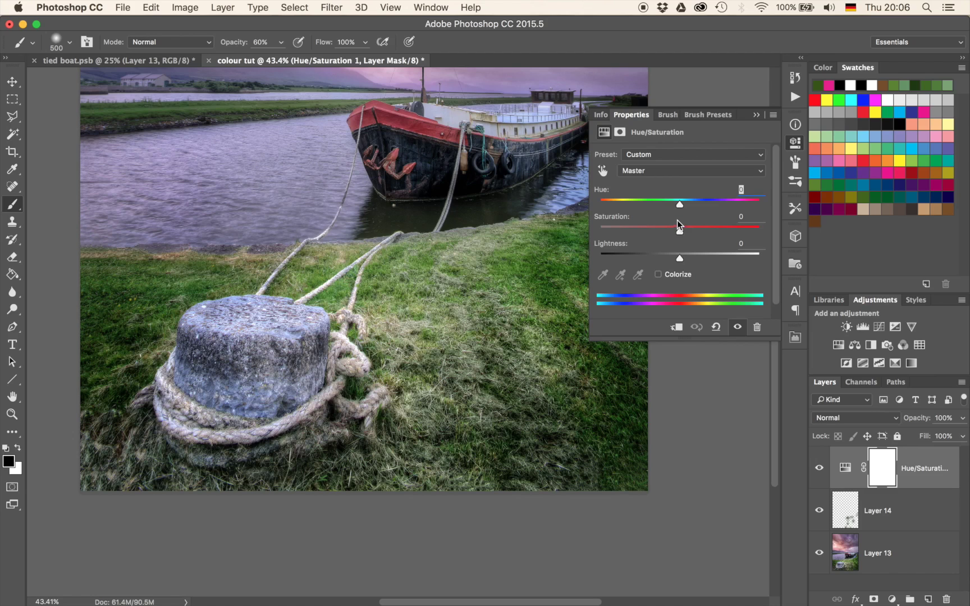
drag(679, 204, 639, 209)
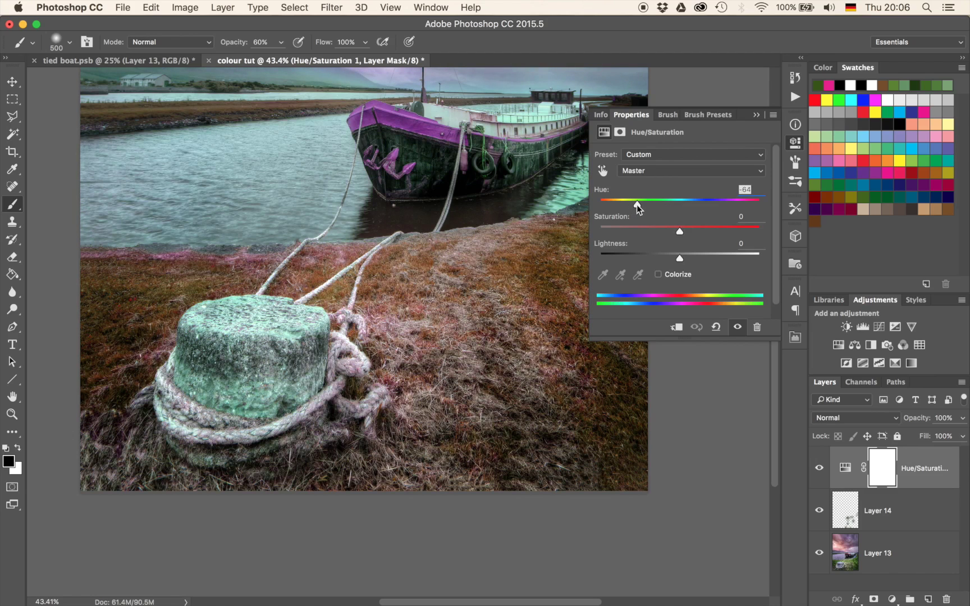
drag(638, 208, 684, 207)
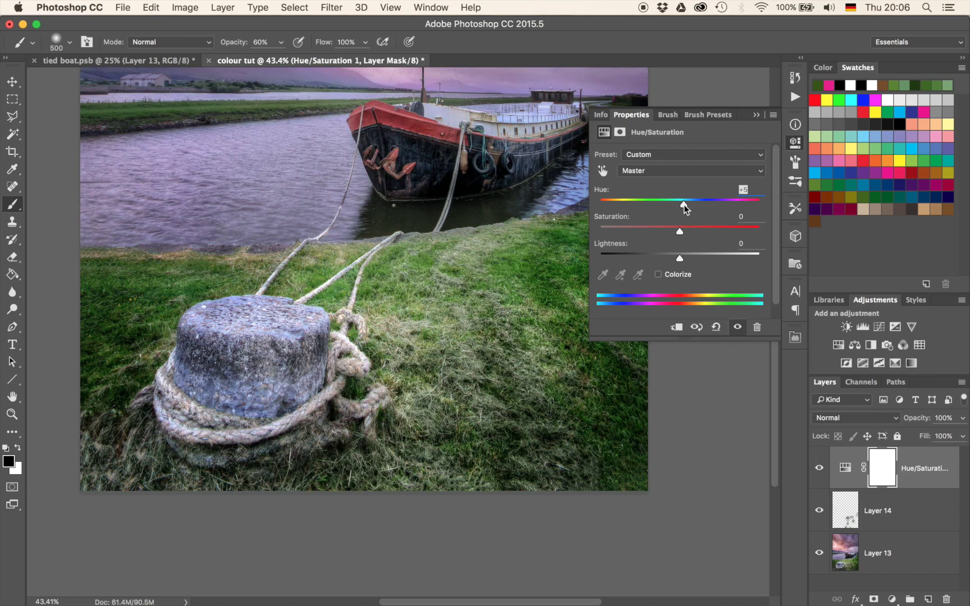
click(668, 171)
click(653, 199)
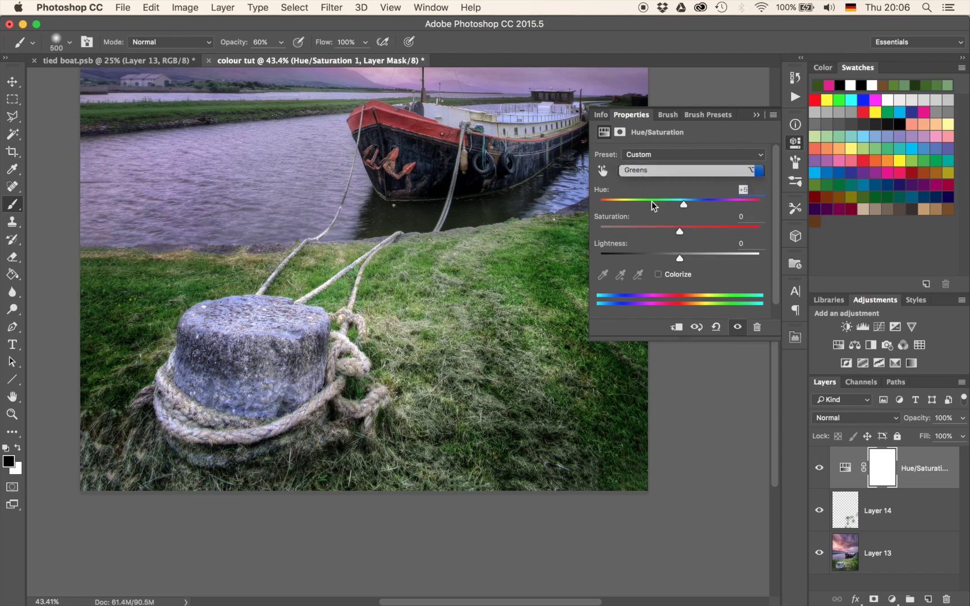
mouse_move(683, 205)
mouse_down()
mouse_move(626, 207)
mouse_move(694, 208)
mouse_up()
click(757, 114)
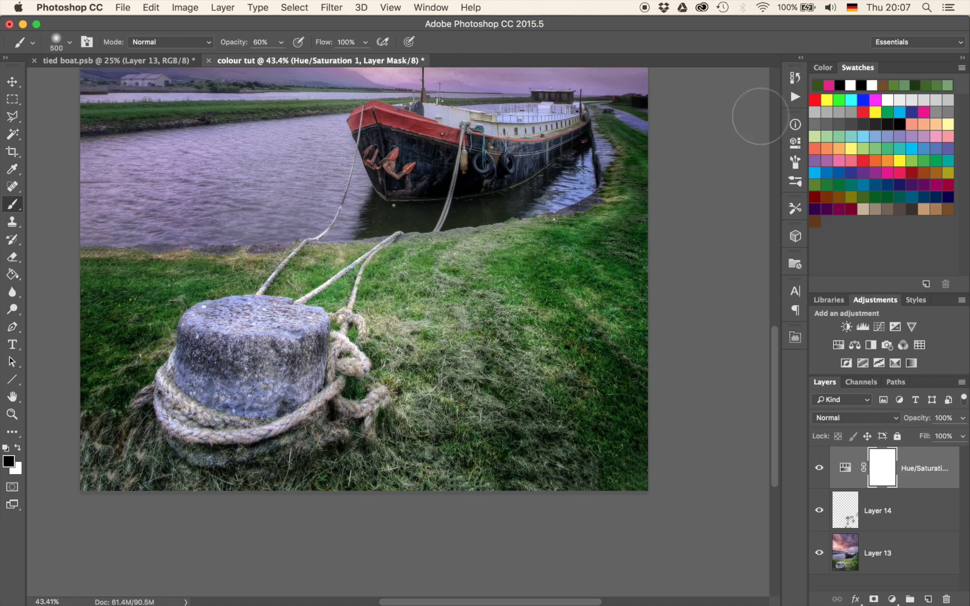
scroll(611, 195, down, 5)
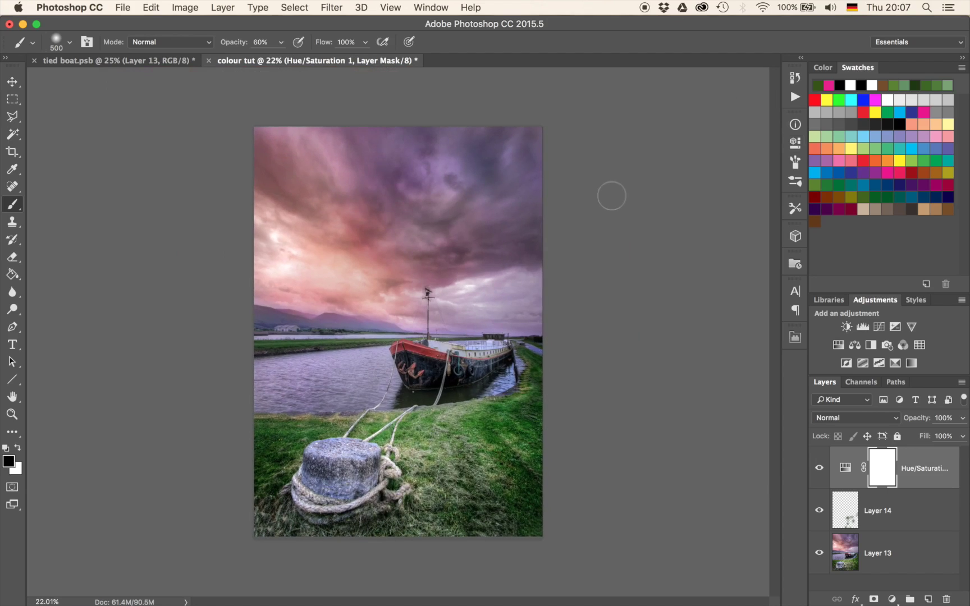